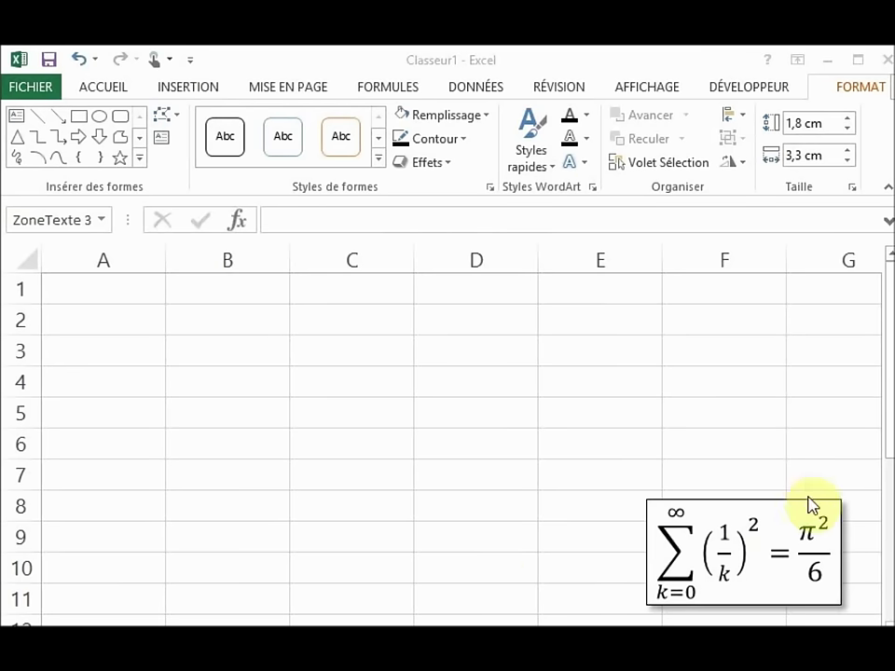
Insert a blank equation from Insert > Symbols > Equation and move it to around cells C3–C4.
click(186, 89)
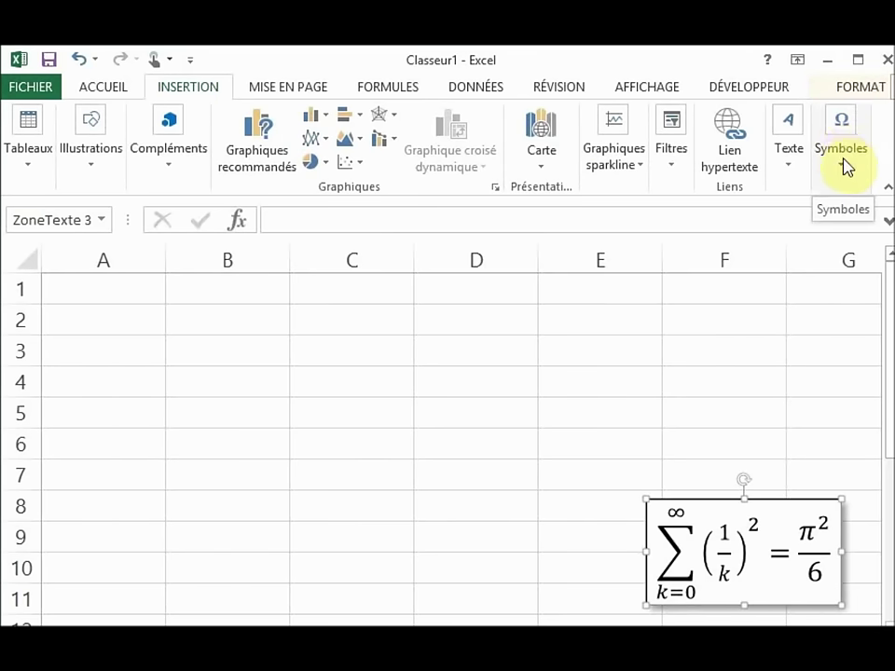
click(845, 166)
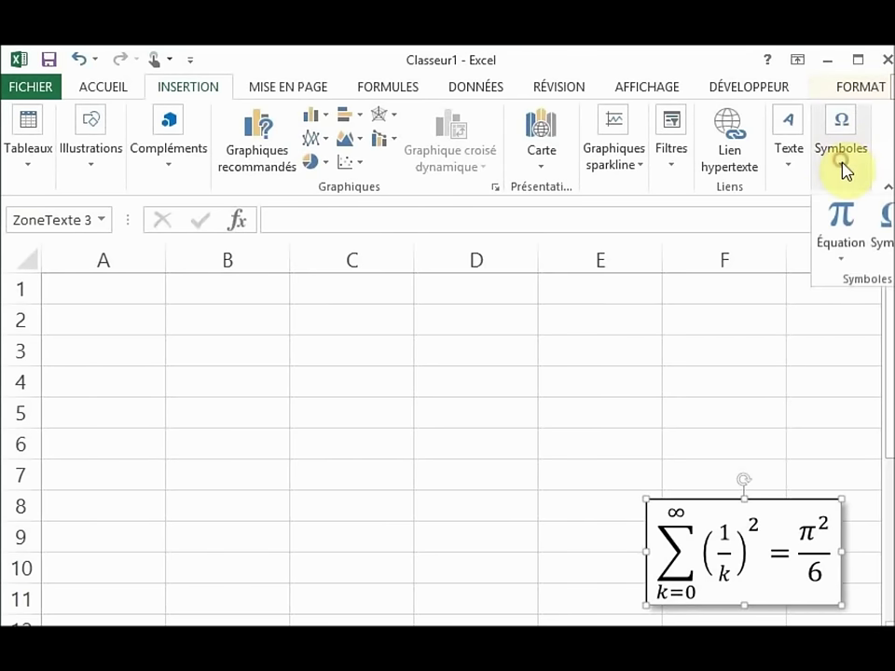
click(835, 231)
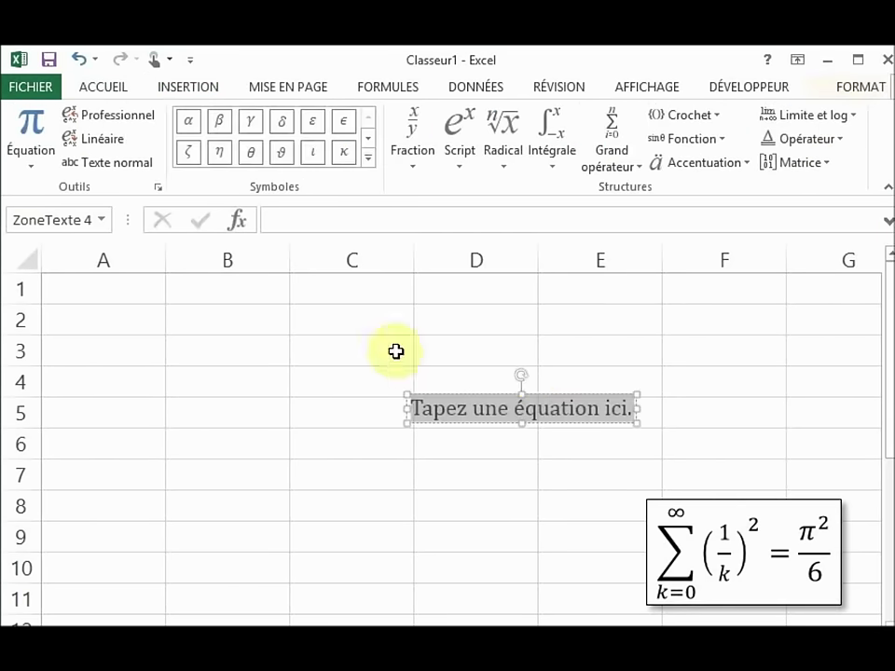
mouse_move(456, 397)
mouse_down()
mouse_move(311, 374)
mouse_move(298, 359)
mouse_up()
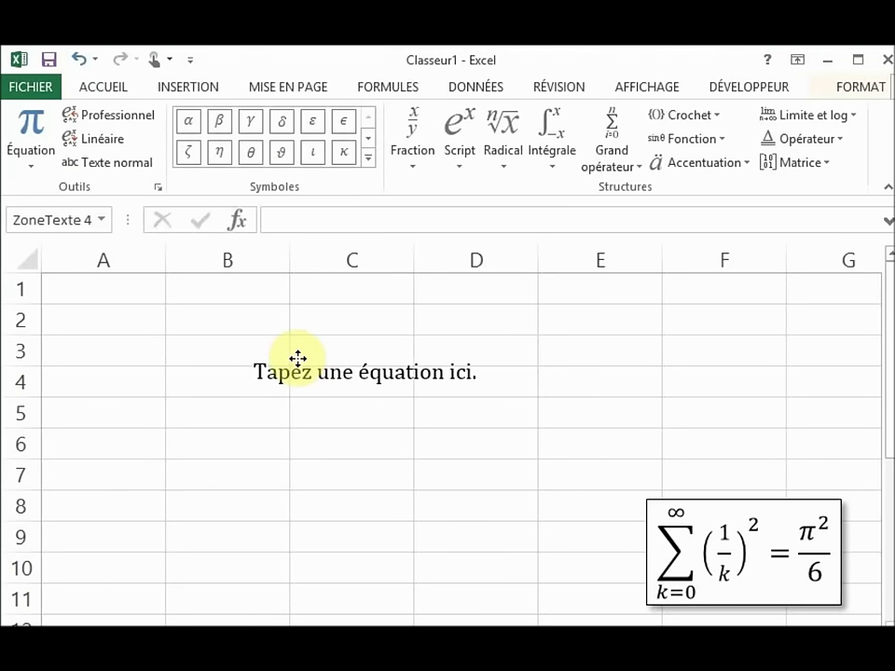
drag(297, 359, 295, 353)
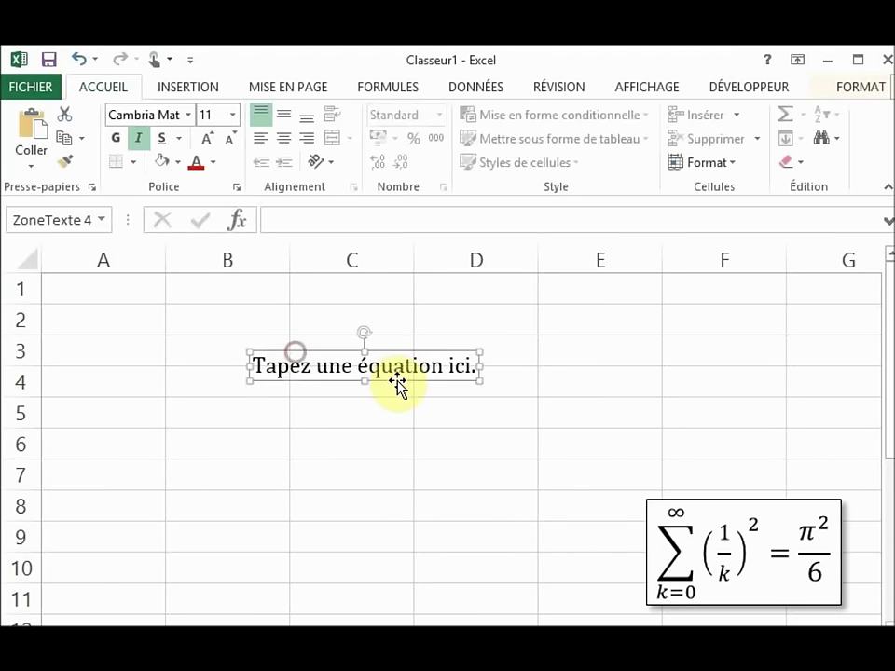
click(364, 373)
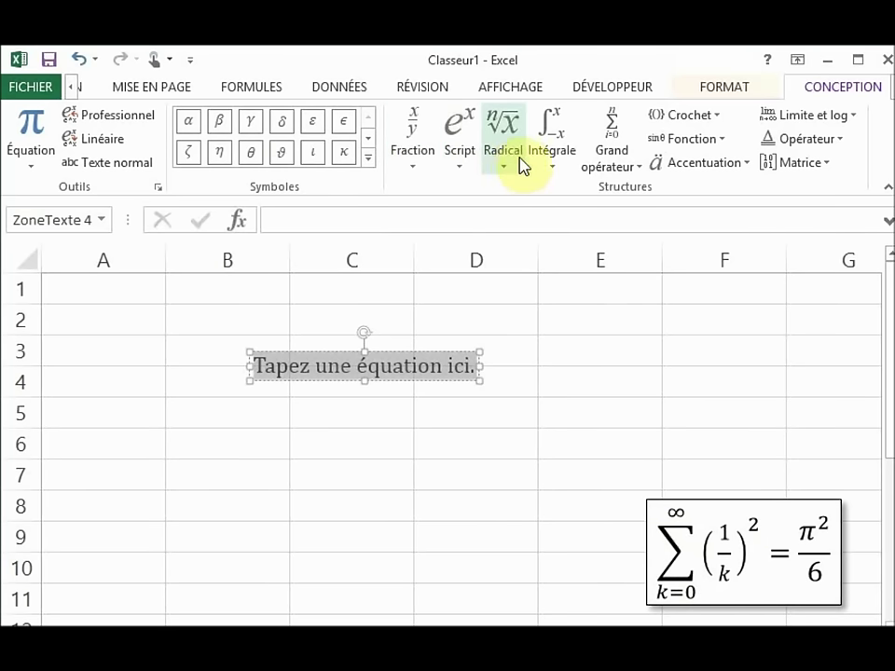
Replace the placeholder with the large-operator summation template that has limits above and below.
click(635, 172)
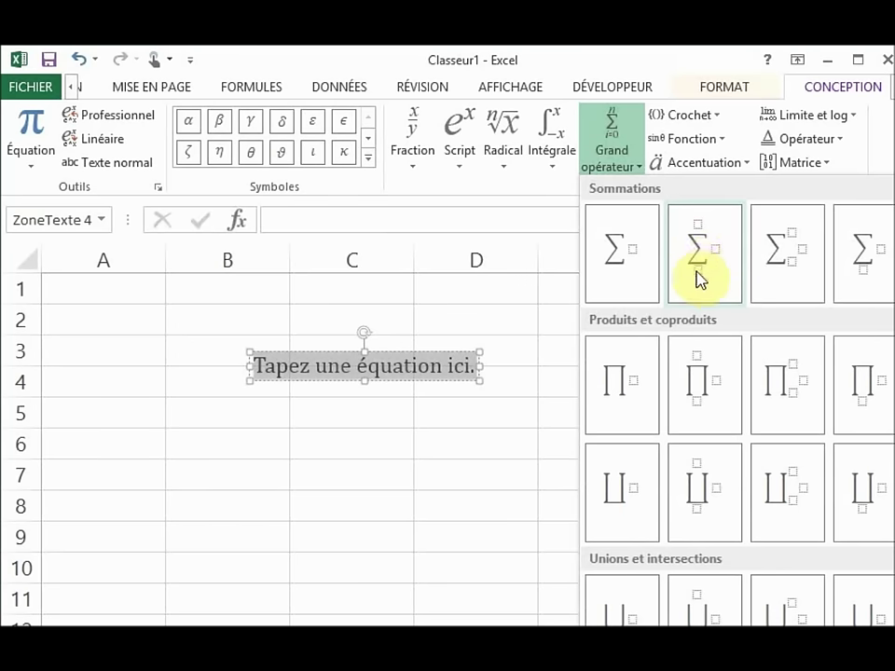
click(704, 264)
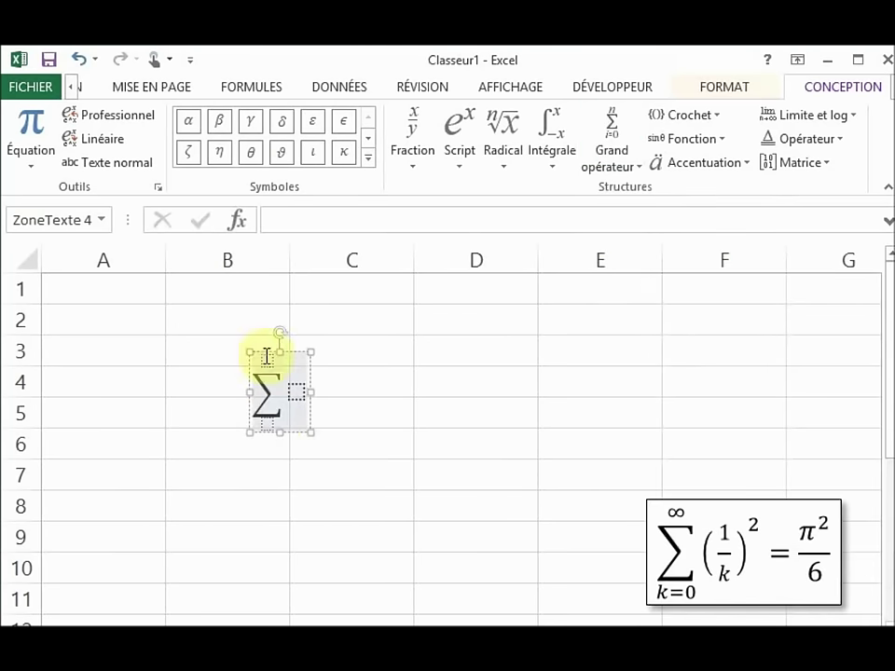
Type k=0 as the lower limit and insert ∞ from the Basic Math symbols as the upper limit.
click(295, 392)
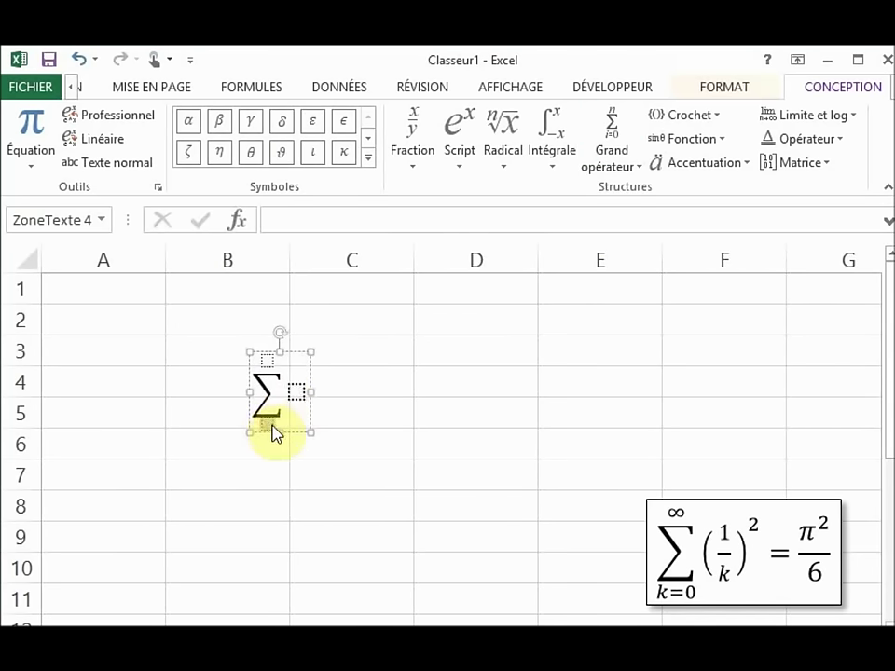
text(k=0)
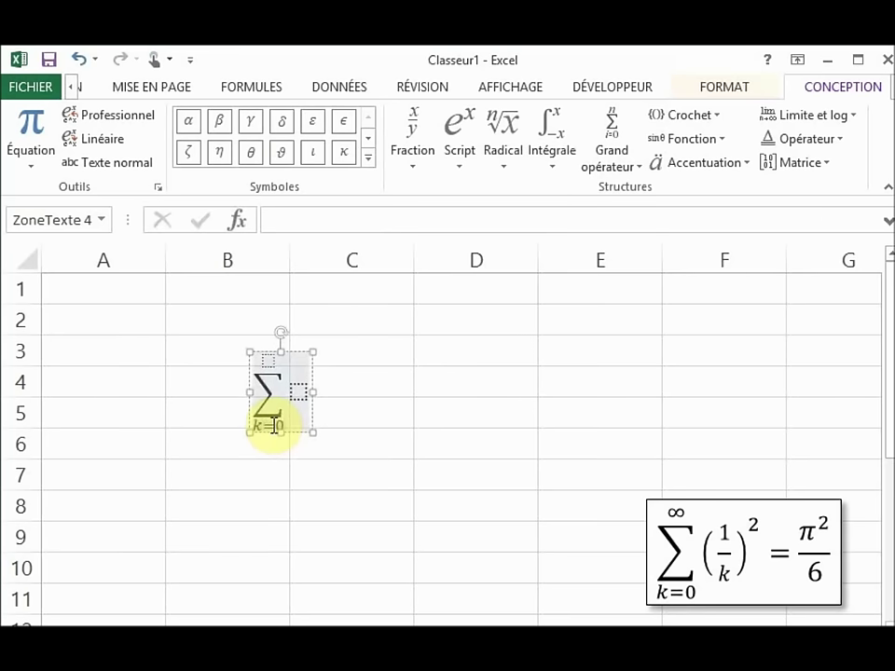
click(268, 363)
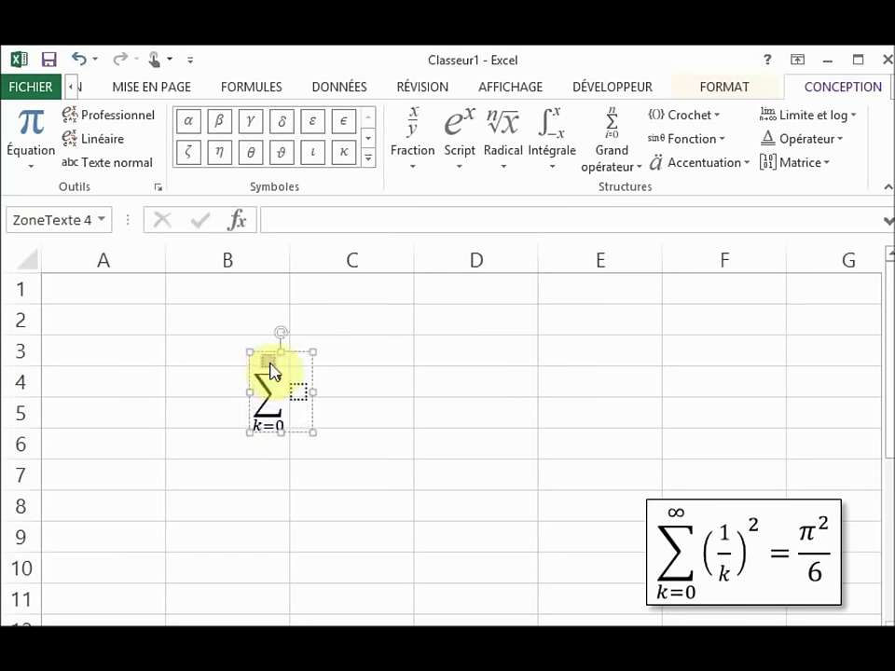
click(369, 161)
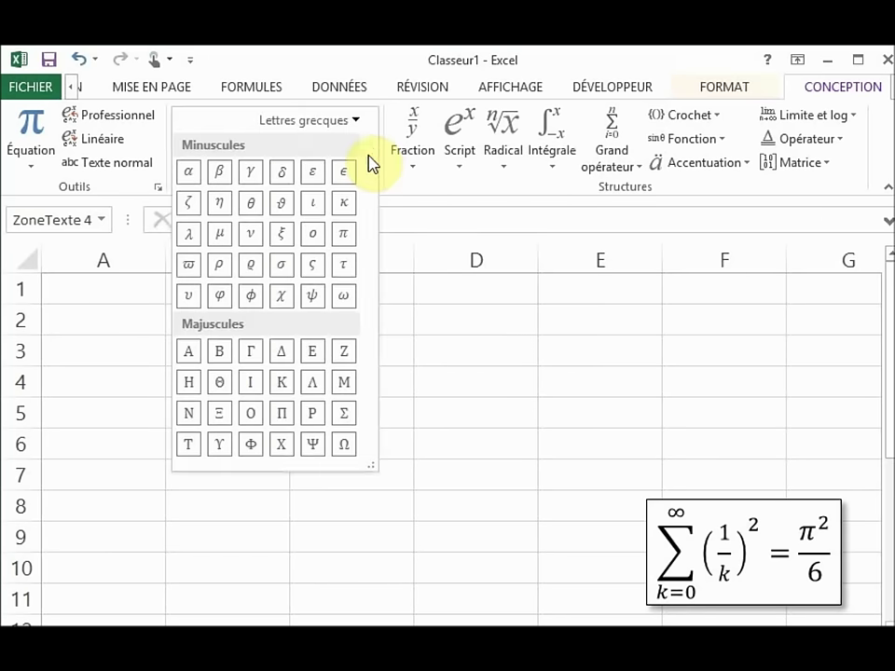
click(355, 122)
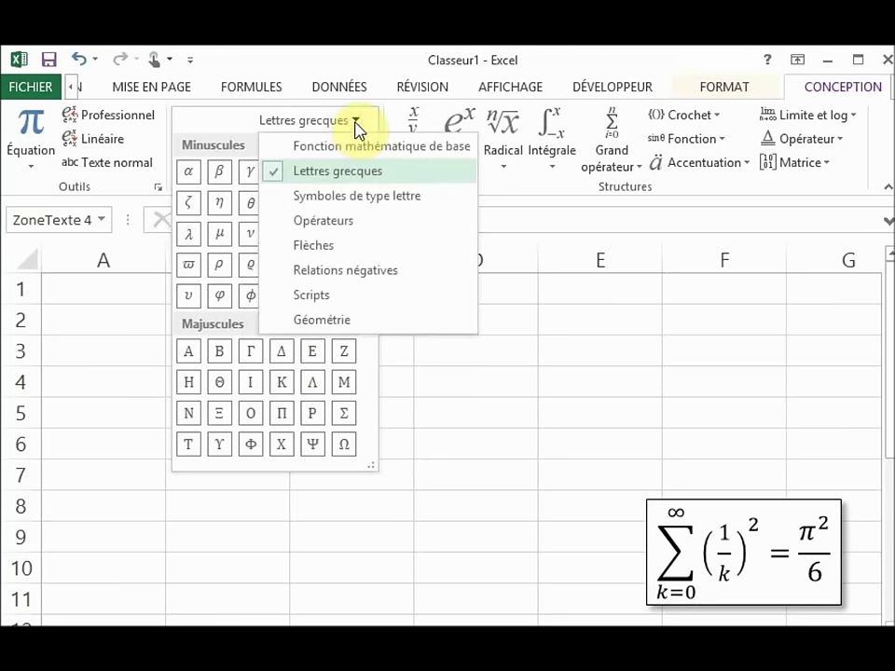
click(341, 147)
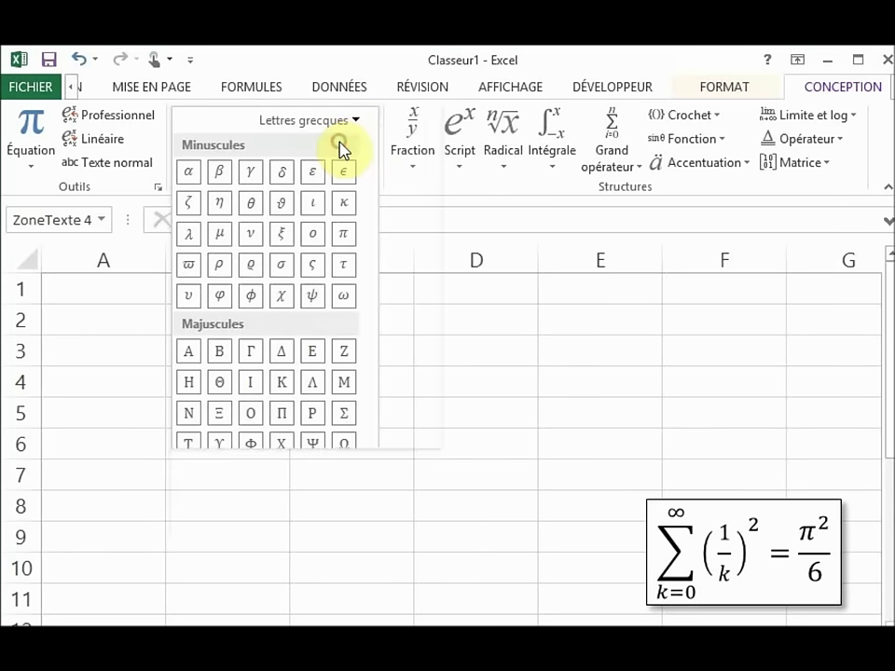
click(415, 121)
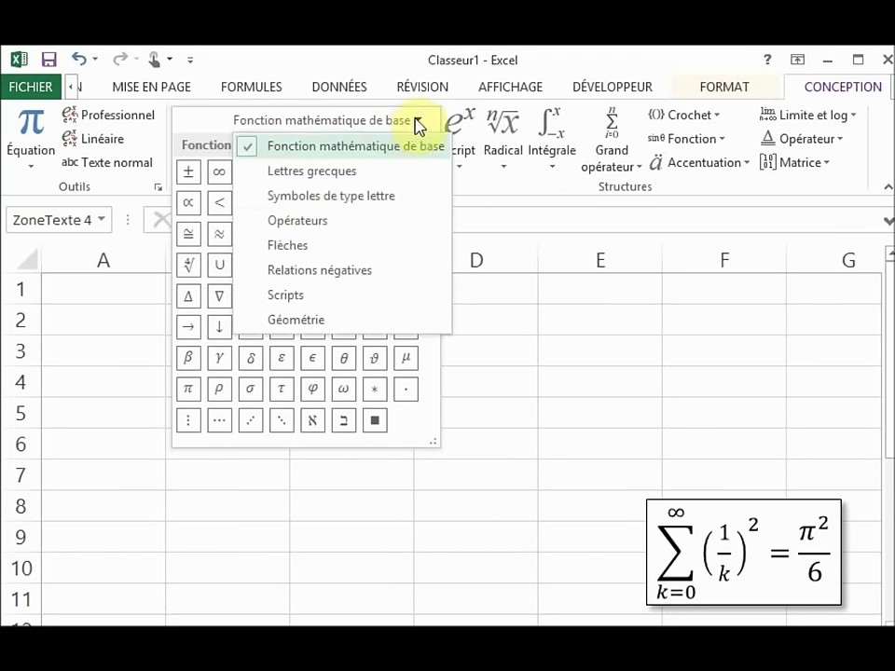
click(414, 126)
click(223, 182)
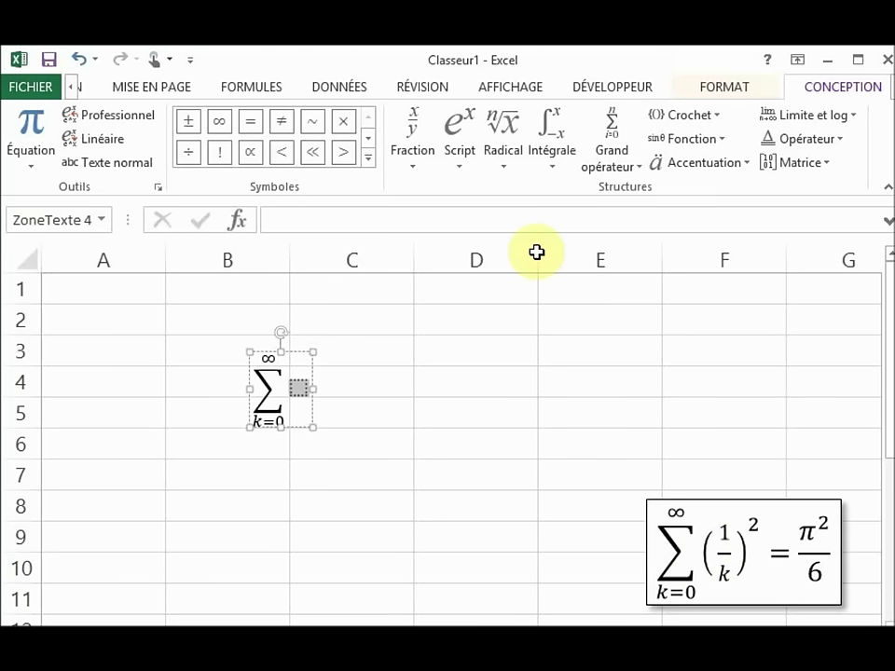
Add round parentheses holding a stacked fraction after the summation, entering 1/k.
click(710, 122)
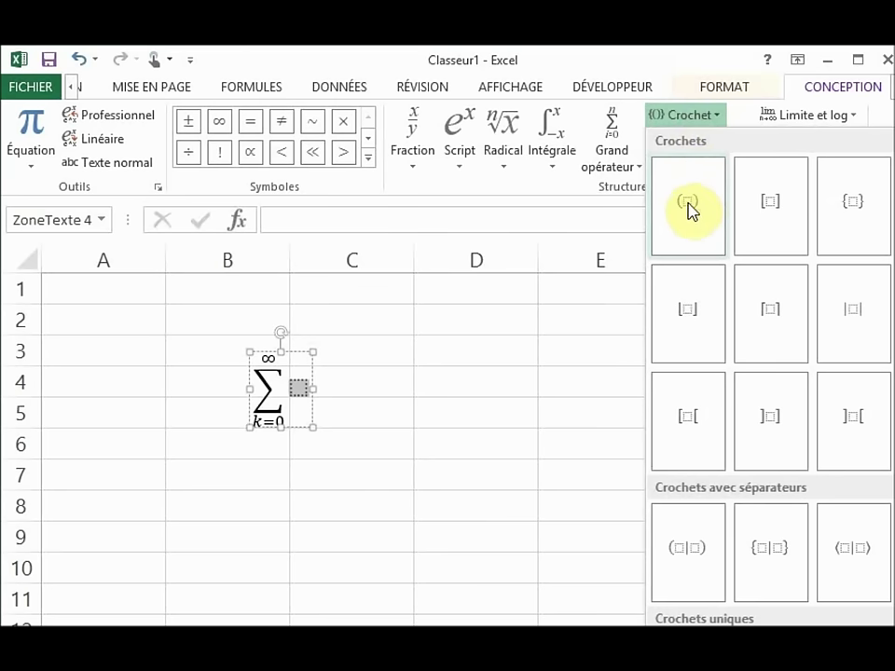
click(688, 201)
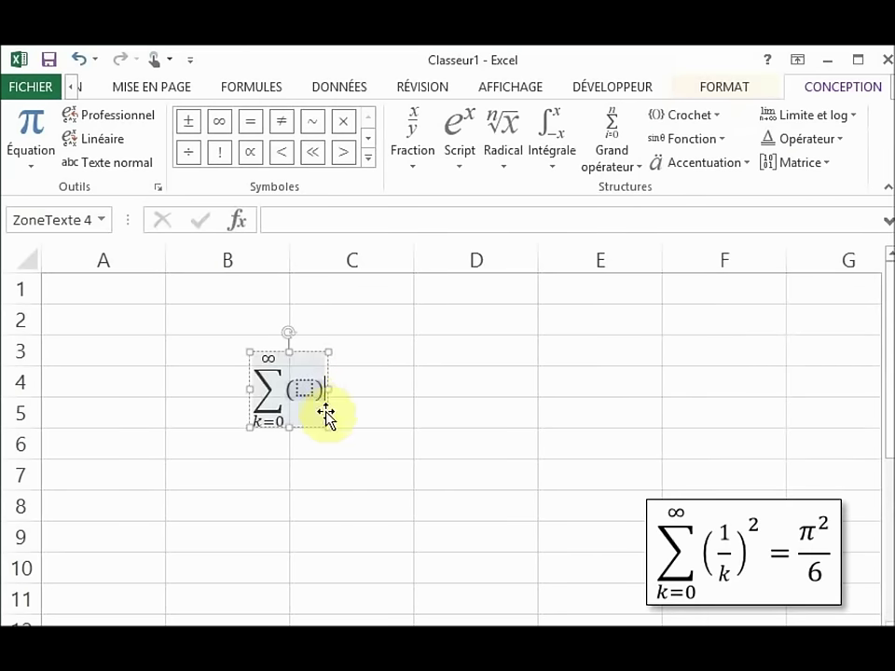
click(418, 164)
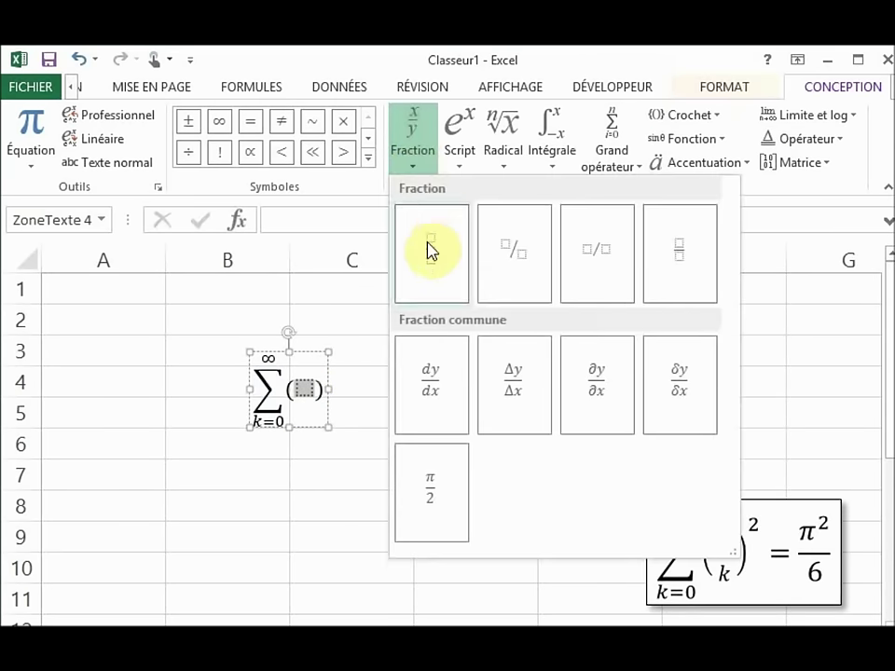
click(428, 252)
click(315, 374)
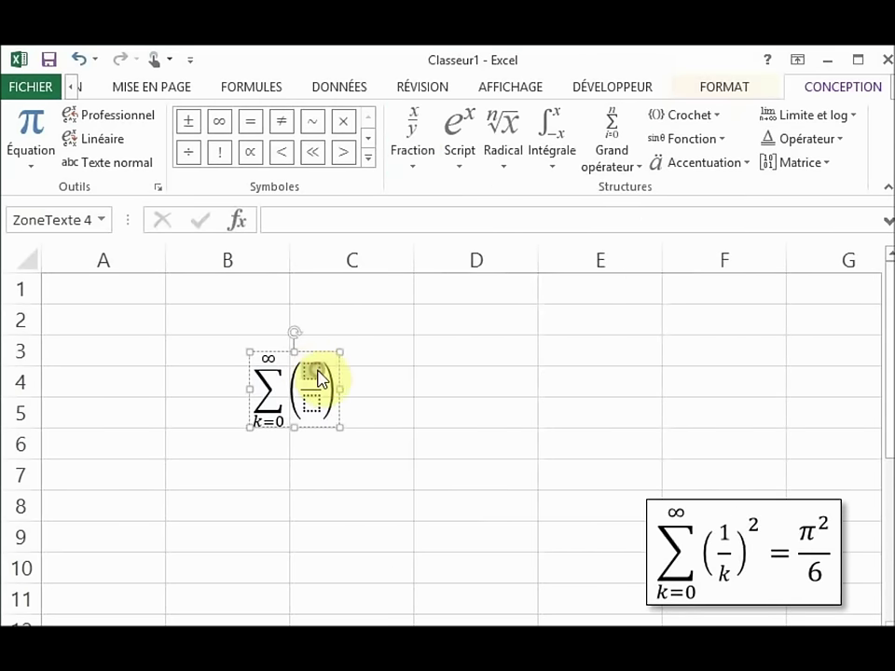
text(1/)
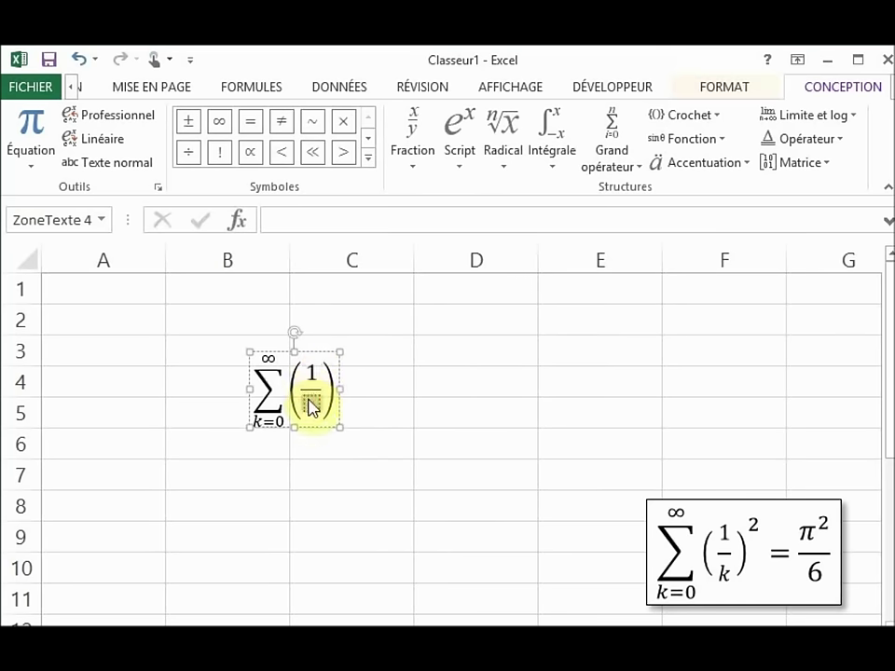
text(k)
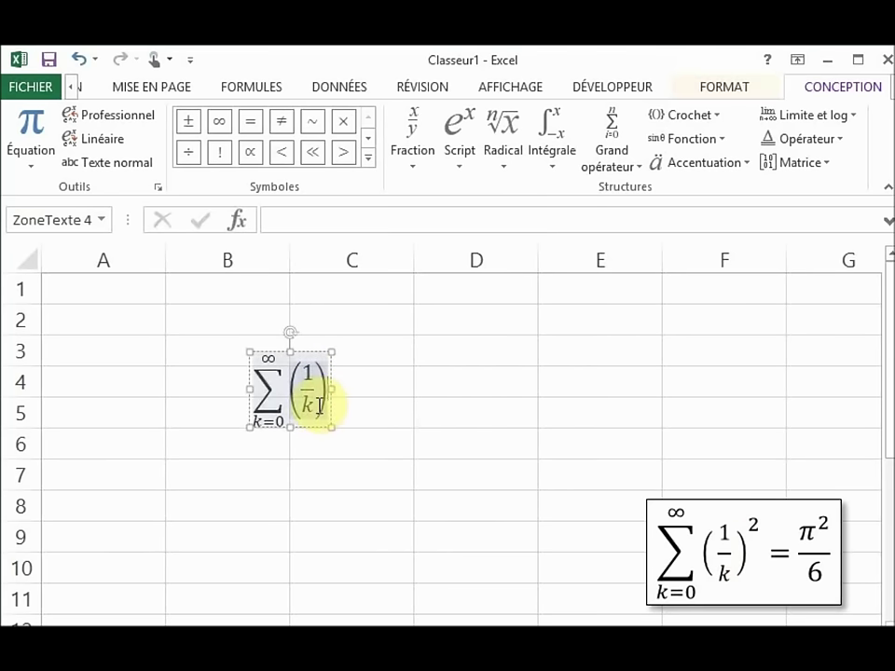
Add a superscript template and move the (1/k) group into its base slot.
click(463, 169)
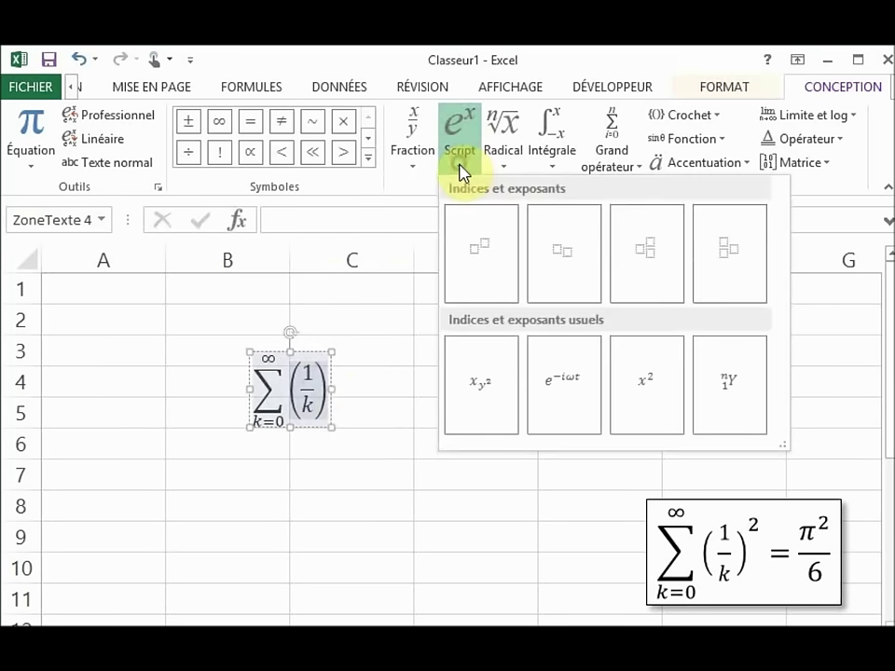
click(481, 259)
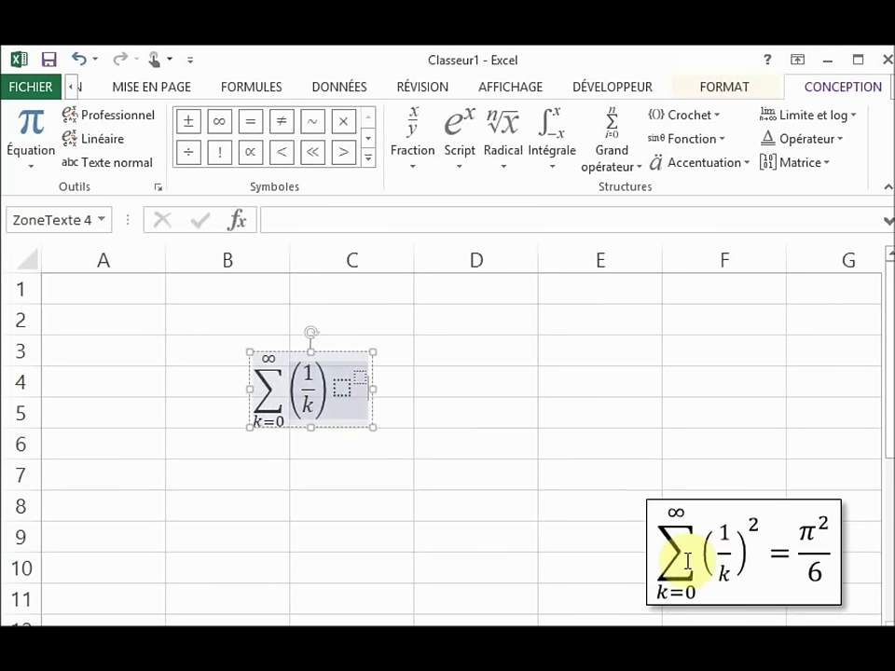
drag(290, 383, 310, 384)
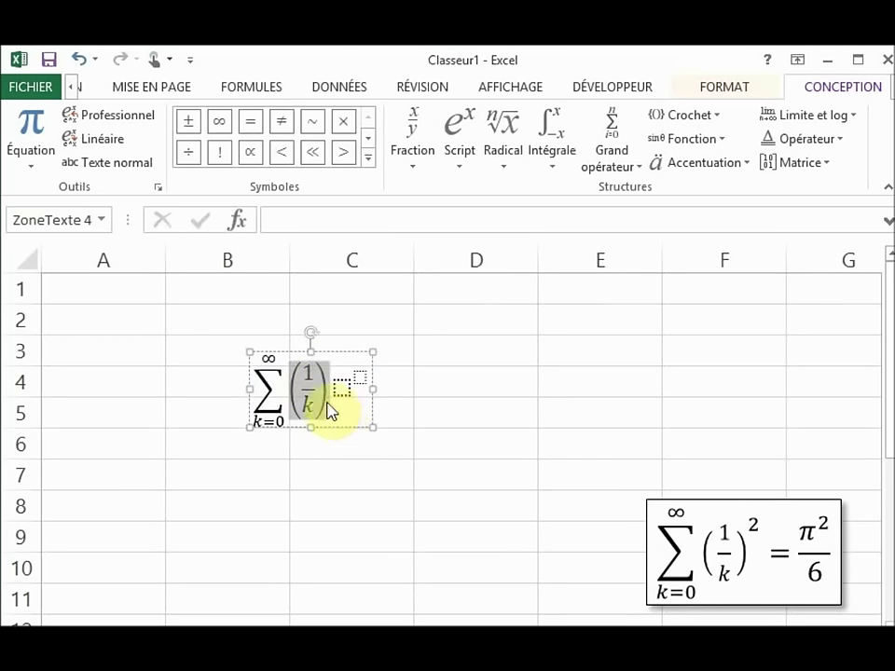
key(Delete)
click(294, 385)
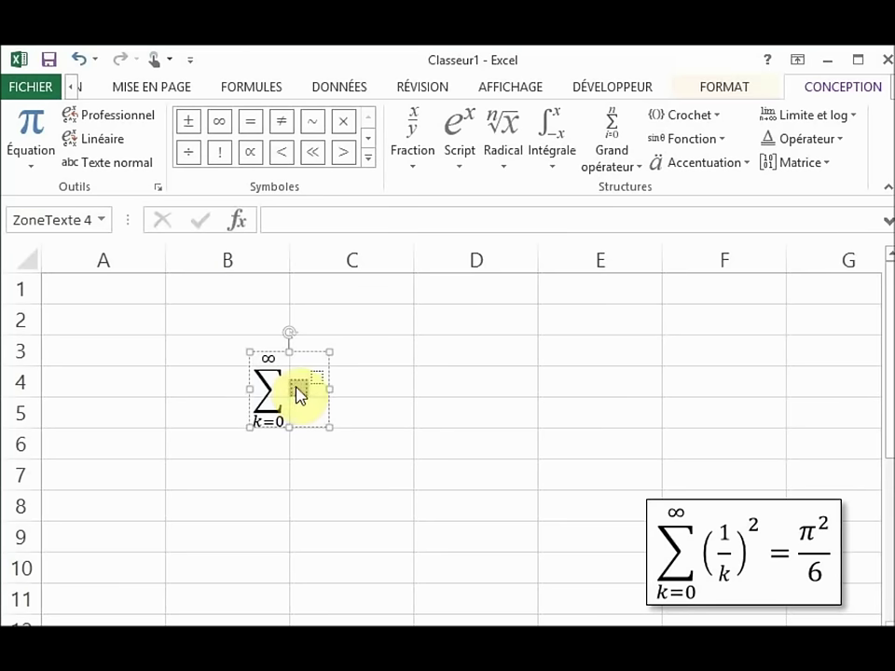
key(ctrl+v)
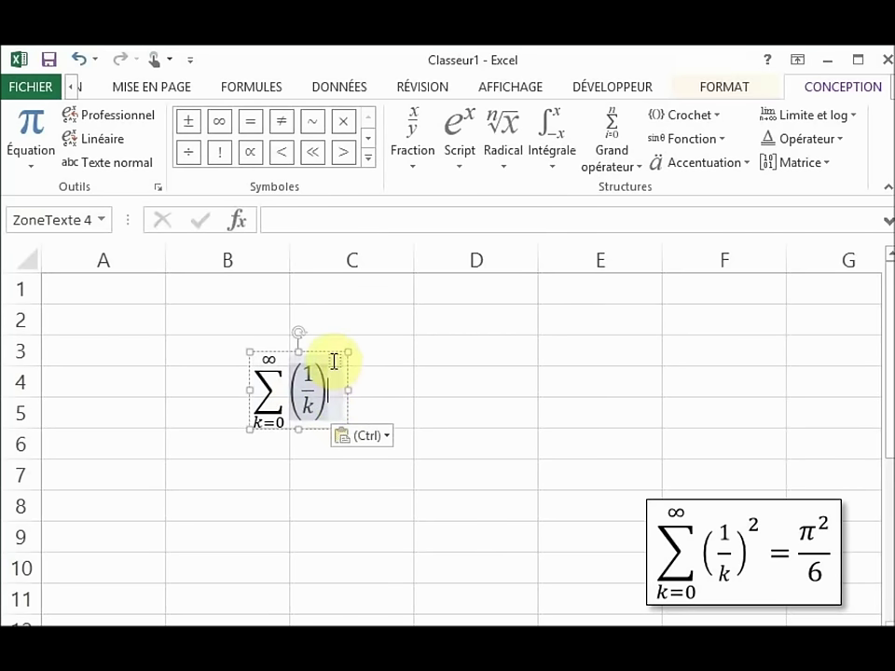
Square the (1/k) term with ^2 and type an equals sign after it.
click(332, 360)
text(^2)
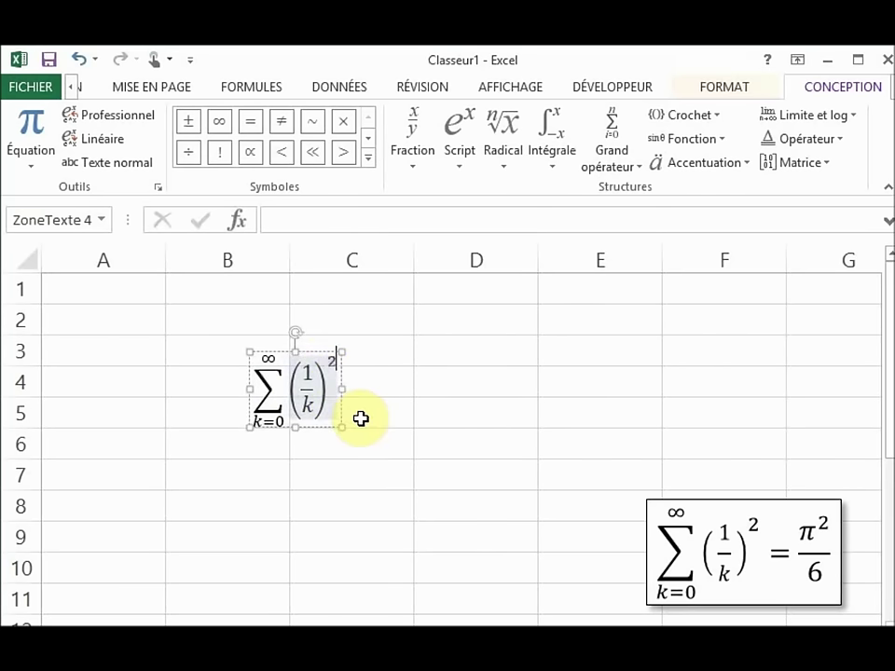
key(Left)
key(Left)
key(Left)
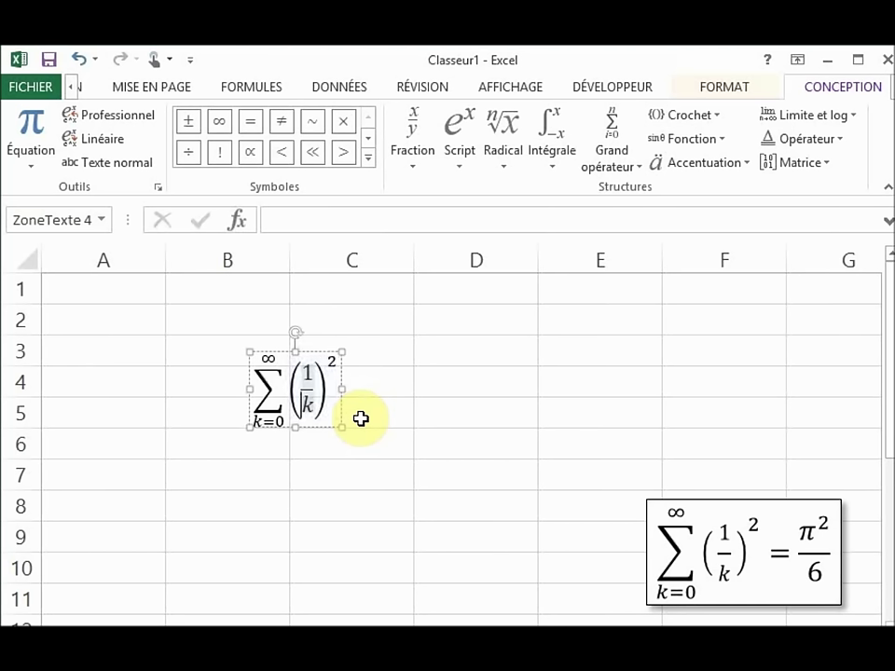
key(Right)
key(Right)
key(Right)
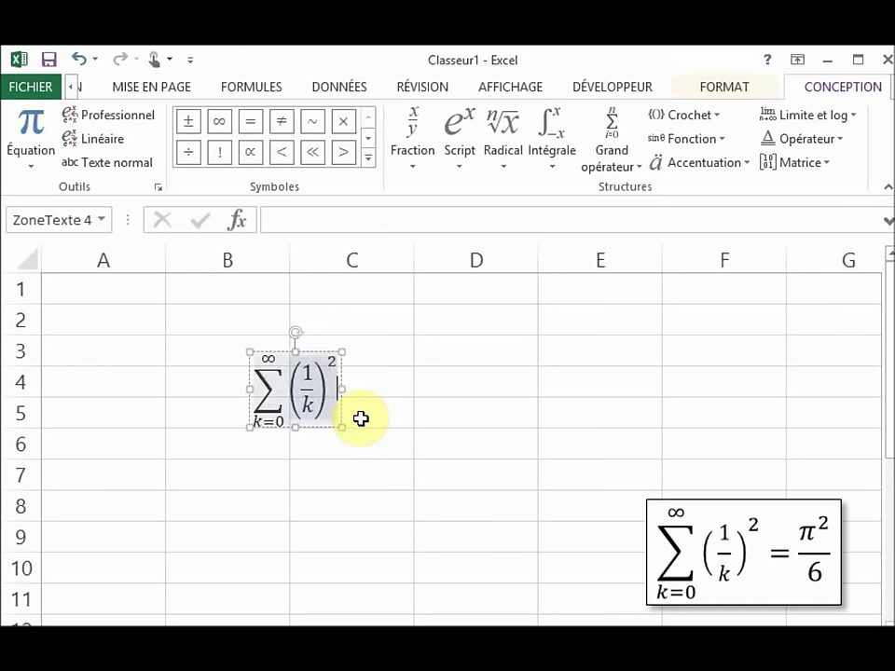
key(Right)
key(Left)
text(=)
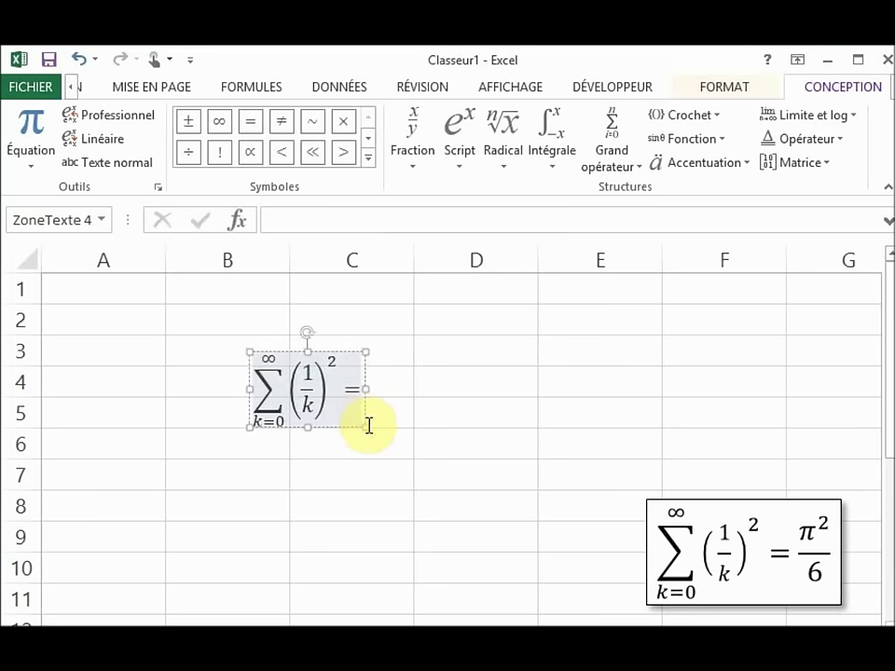
Build the right side as a stacked fraction π²/6, taking π from the Greek letters.
click(410, 168)
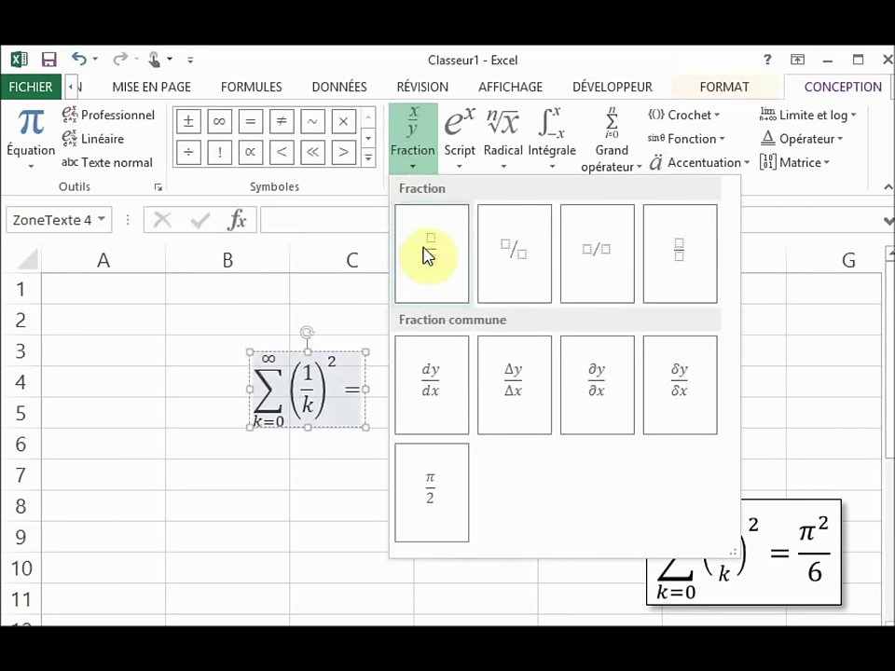
click(429, 252)
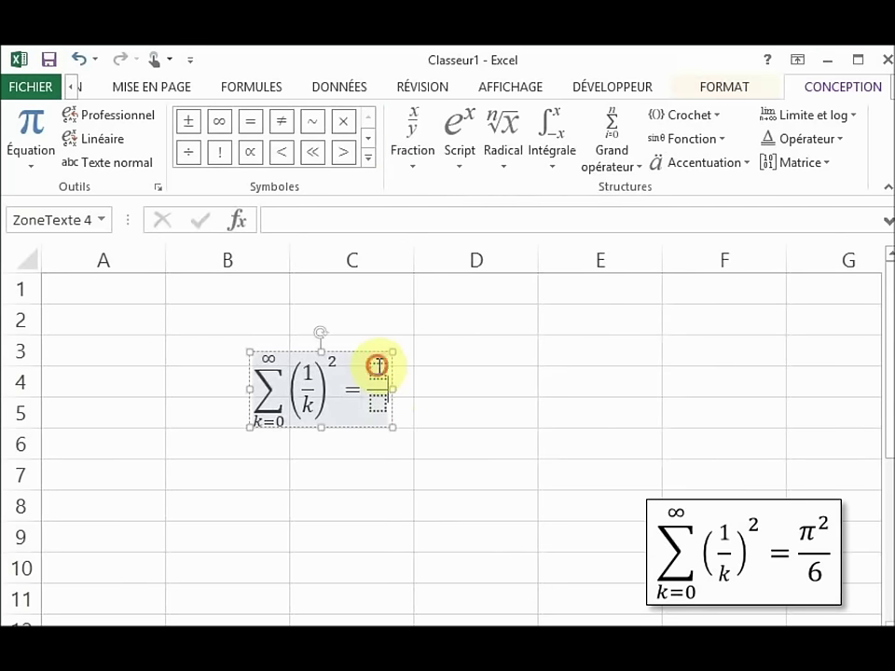
click(460, 163)
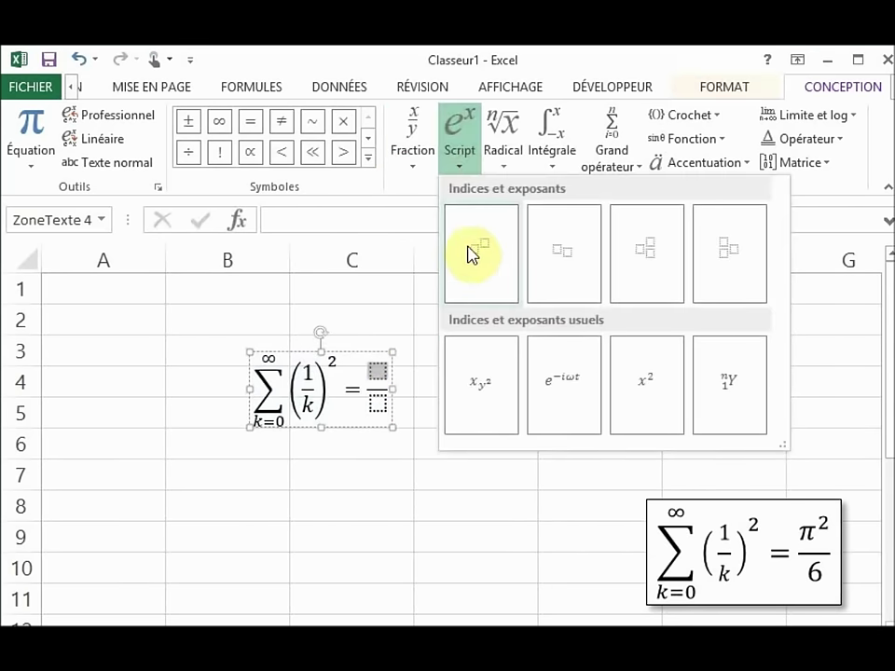
click(472, 254)
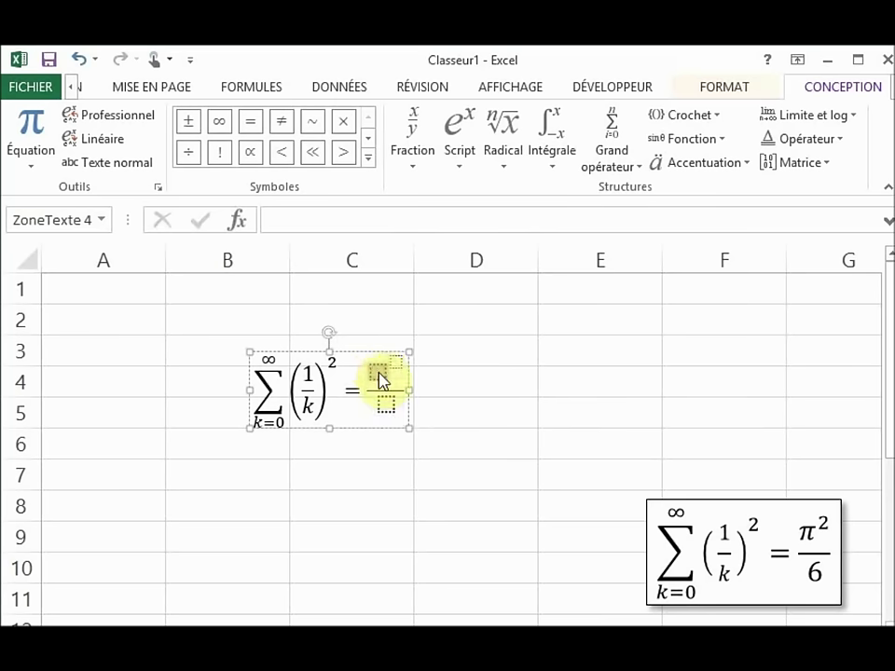
click(367, 159)
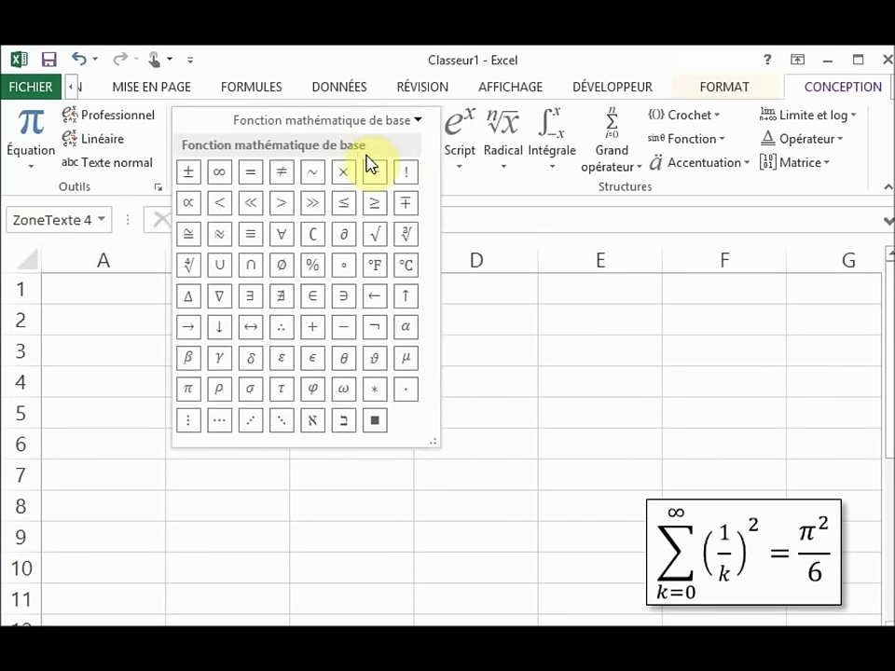
click(403, 123)
click(325, 178)
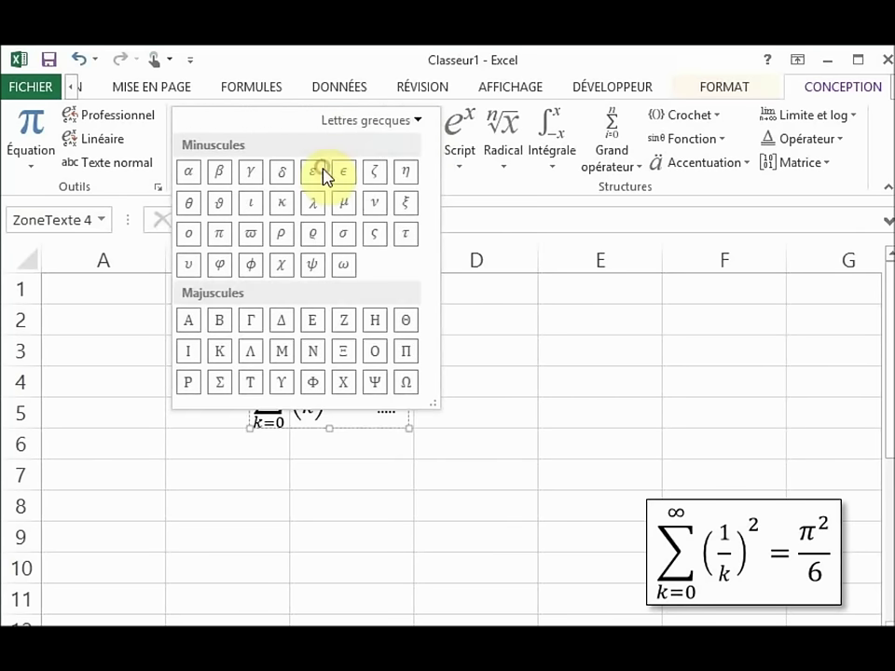
click(220, 238)
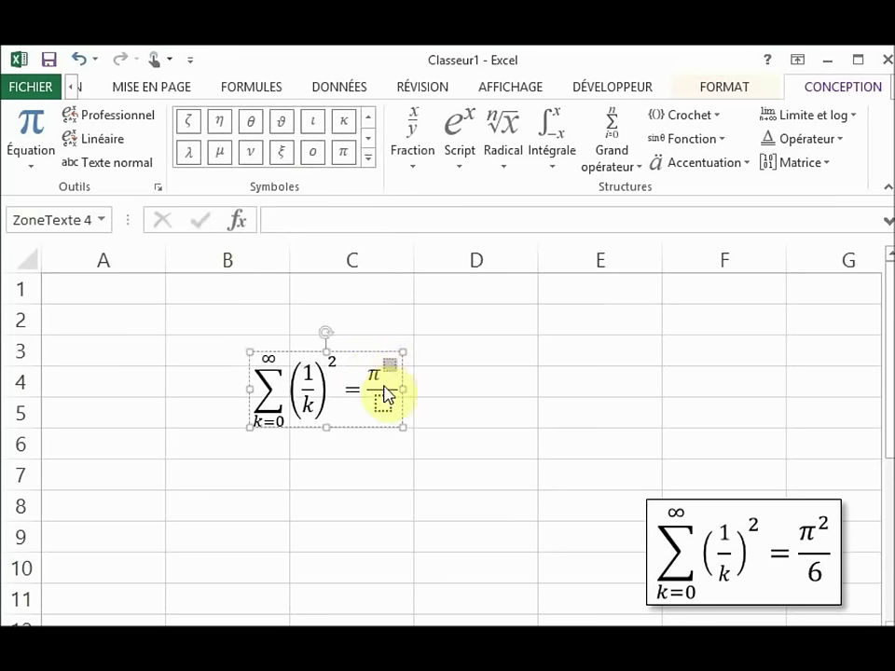
text(2/6)
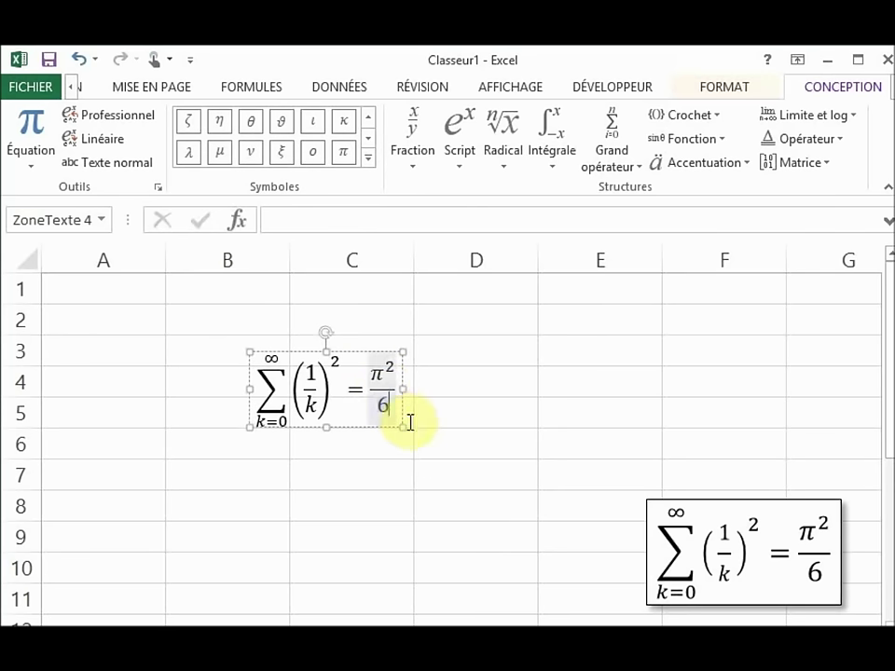
click(452, 438)
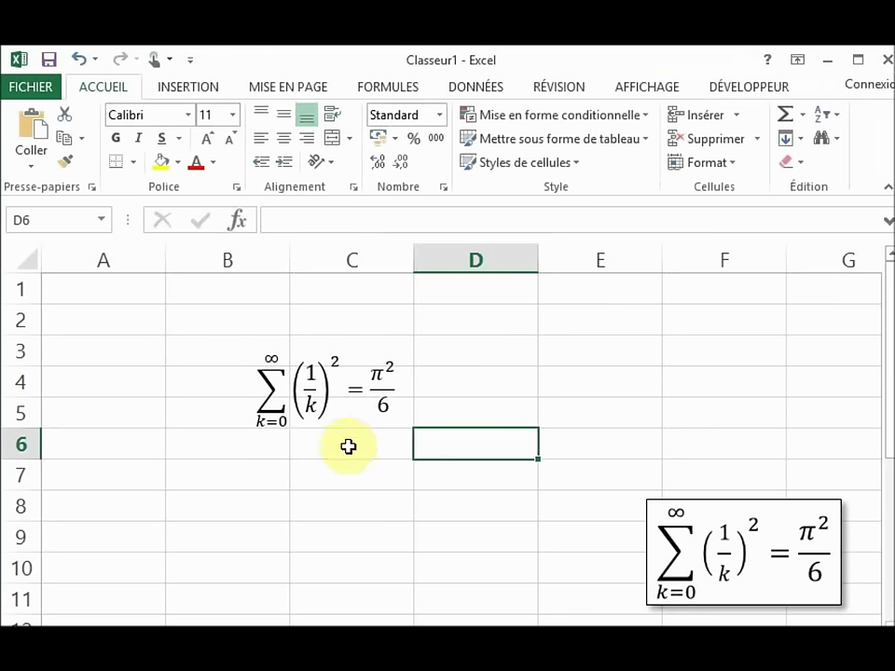
Drag the finished equation box up and left toward cell B3.
click(336, 421)
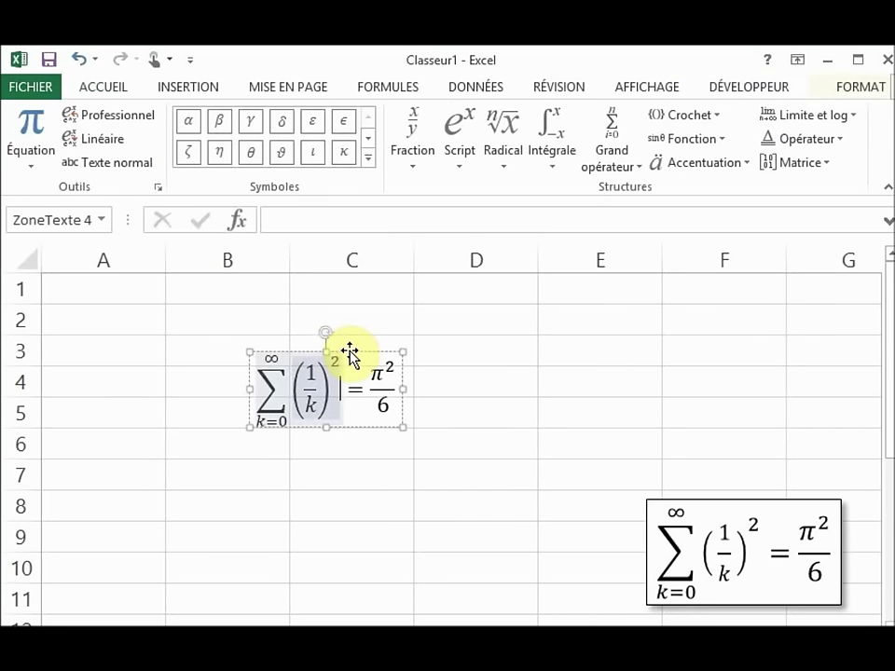
mouse_move(346, 349)
mouse_down()
mouse_move(309, 325)
mouse_move(308, 337)
mouse_up()
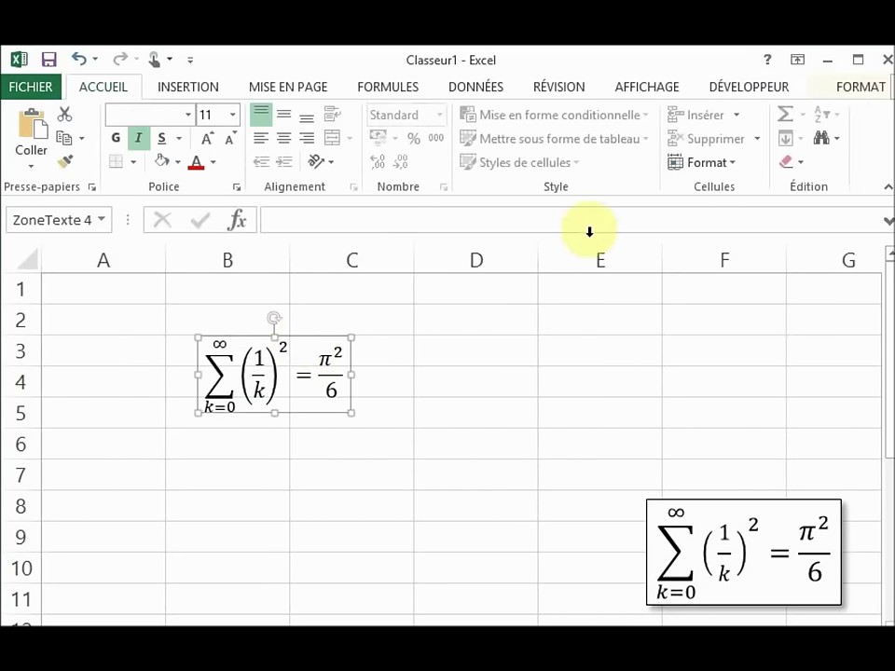
click(835, 88)
click(483, 115)
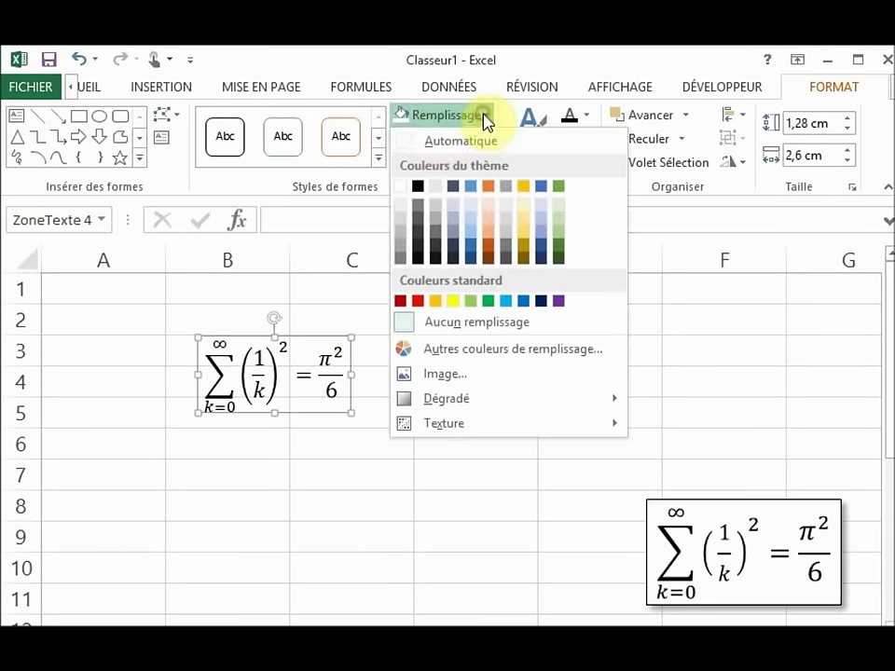
Pick a fill colour, nudge the box slightly up, and give it a black outline.
click(403, 191)
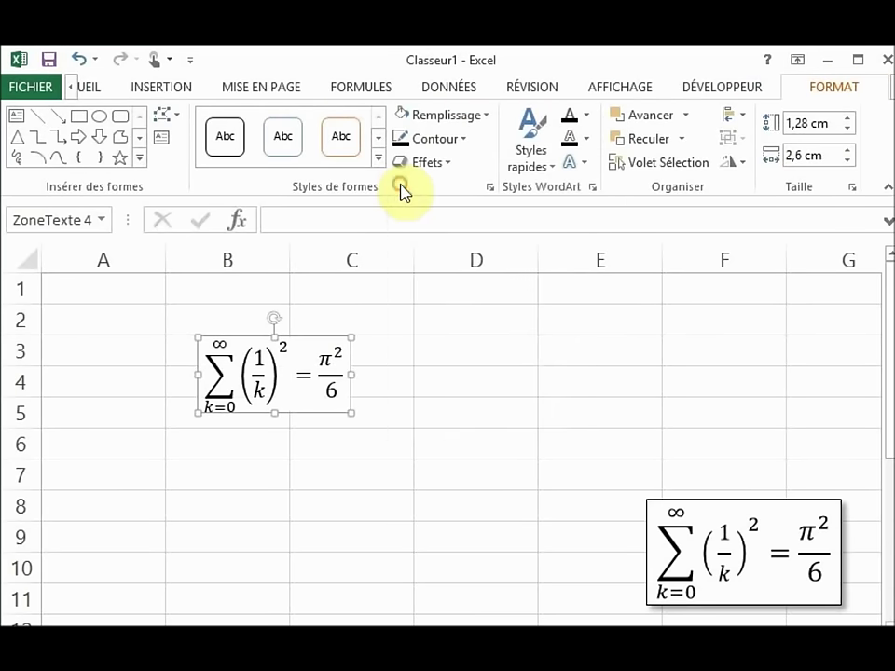
drag(313, 337, 328, 315)
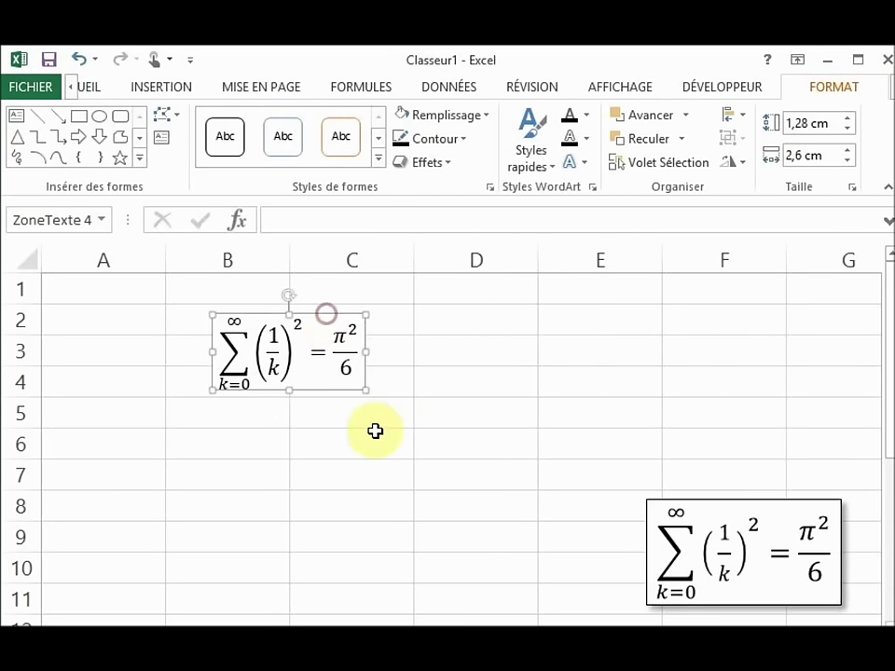
click(463, 140)
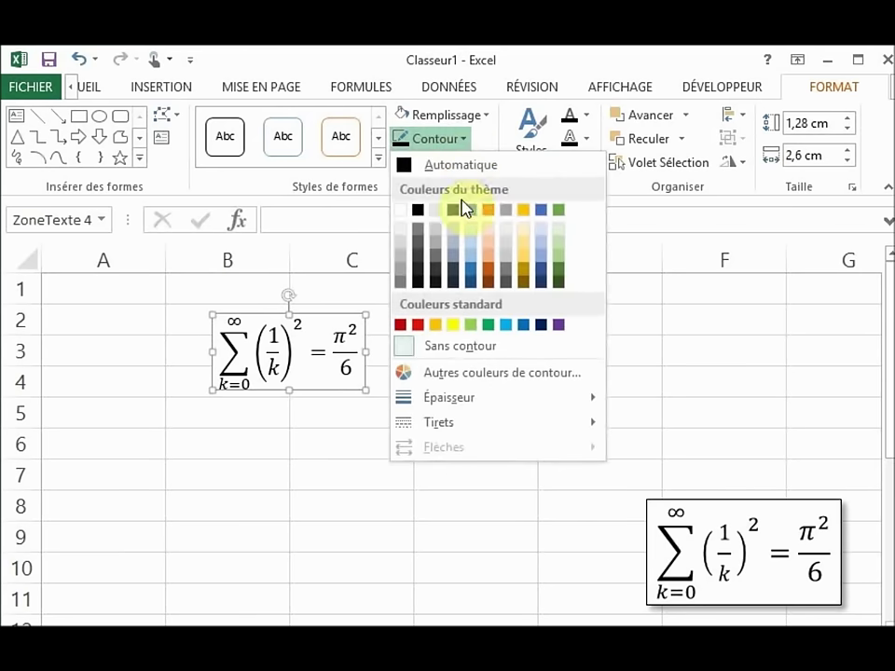
click(404, 167)
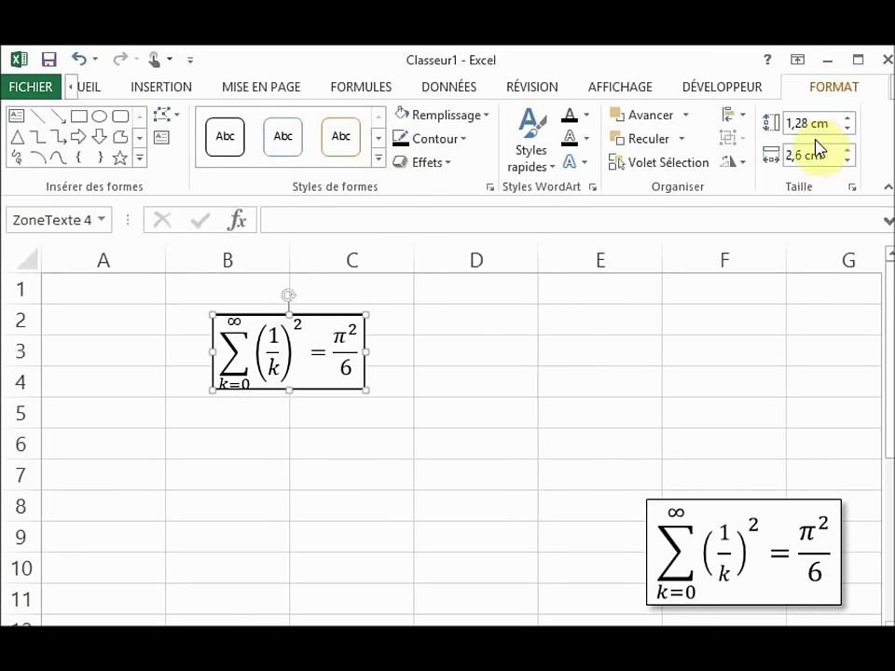
Enlarge the equation box to 1,4 cm by 2,8 cm.
click(849, 119)
click(848, 149)
click(848, 149)
click(431, 164)
mouse_move(458, 247)
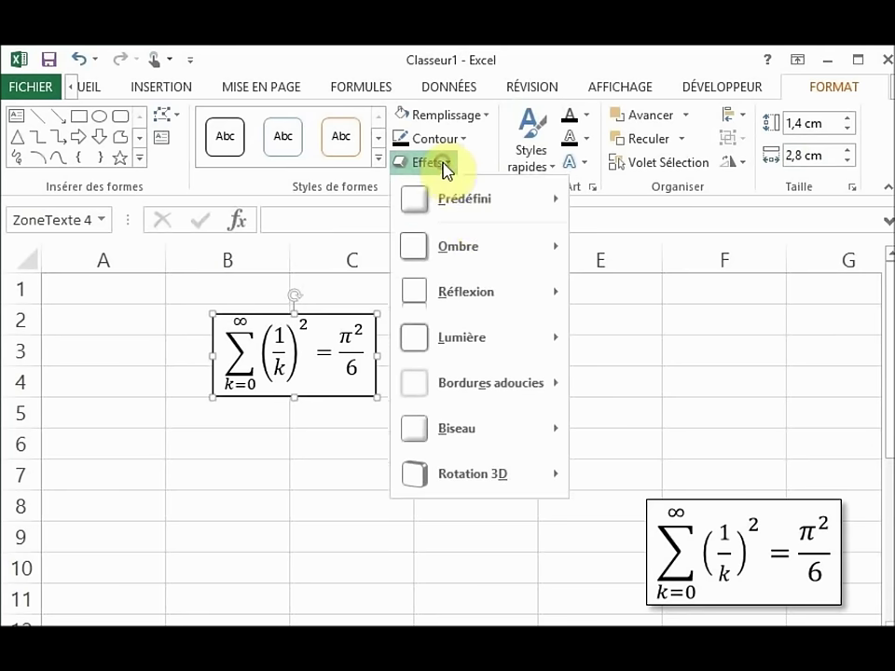
Apply the first outer drop-shadow preset to the equation box, then deselect it.
click(597, 353)
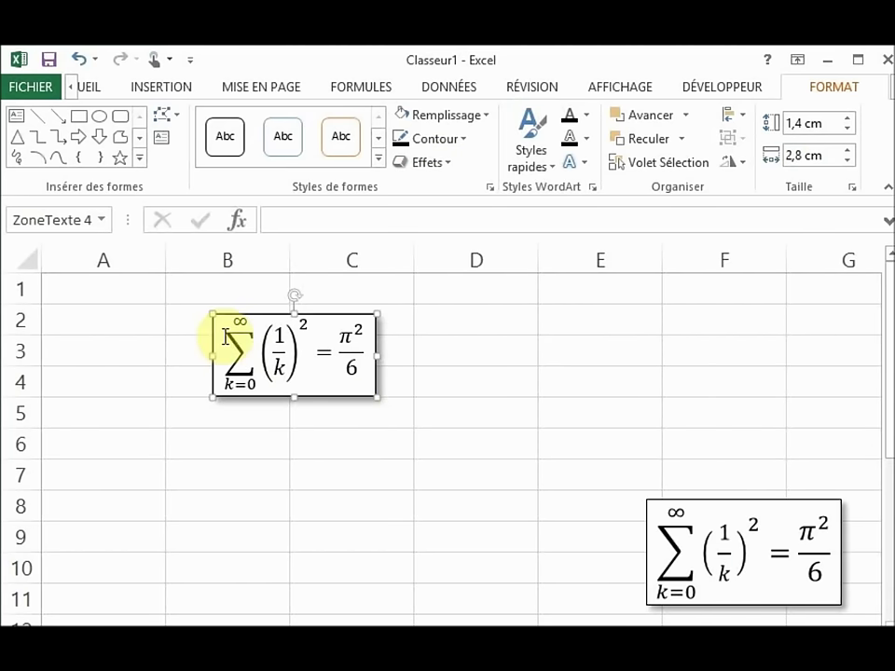
drag(227, 338, 369, 369)
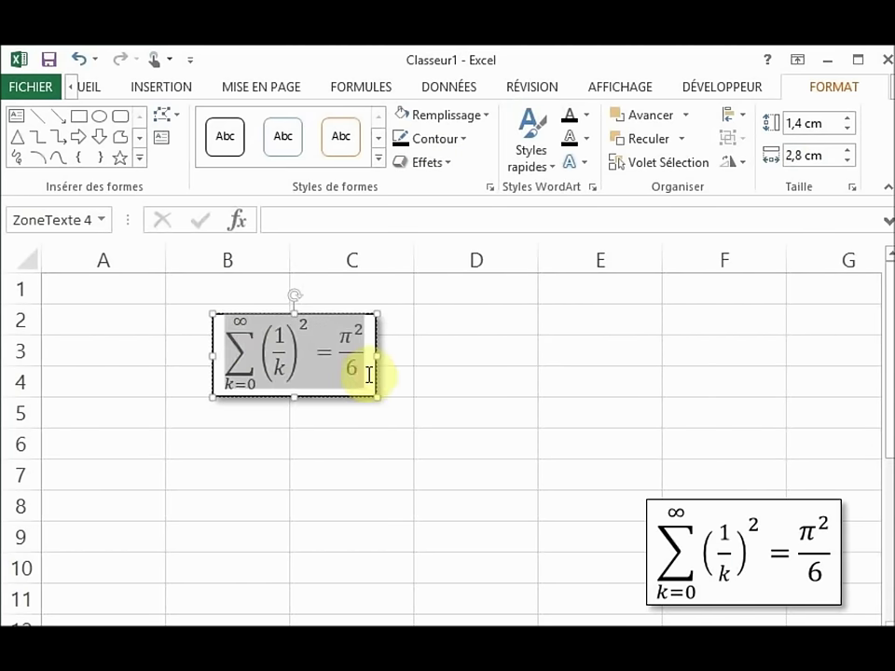
click(564, 501)
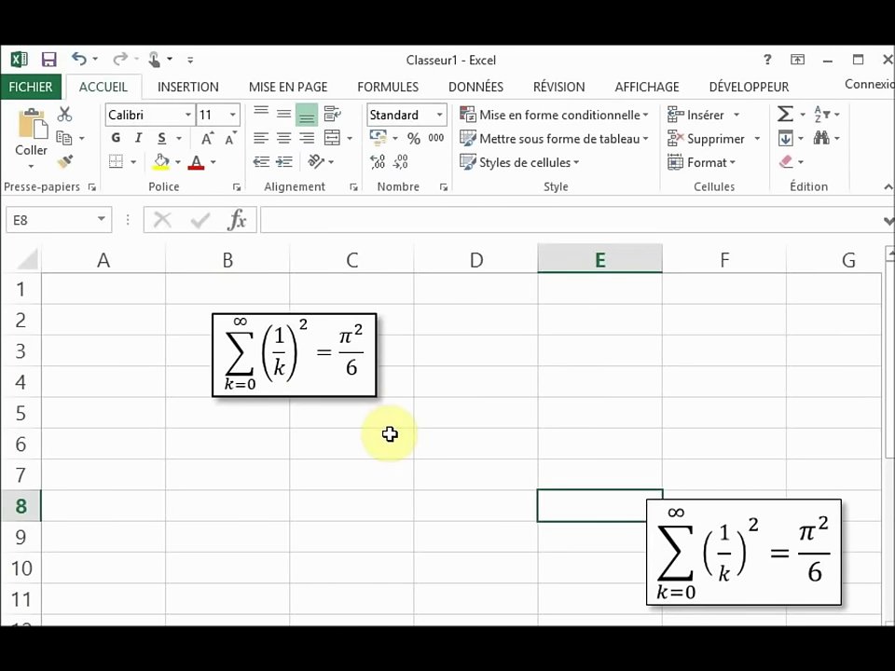